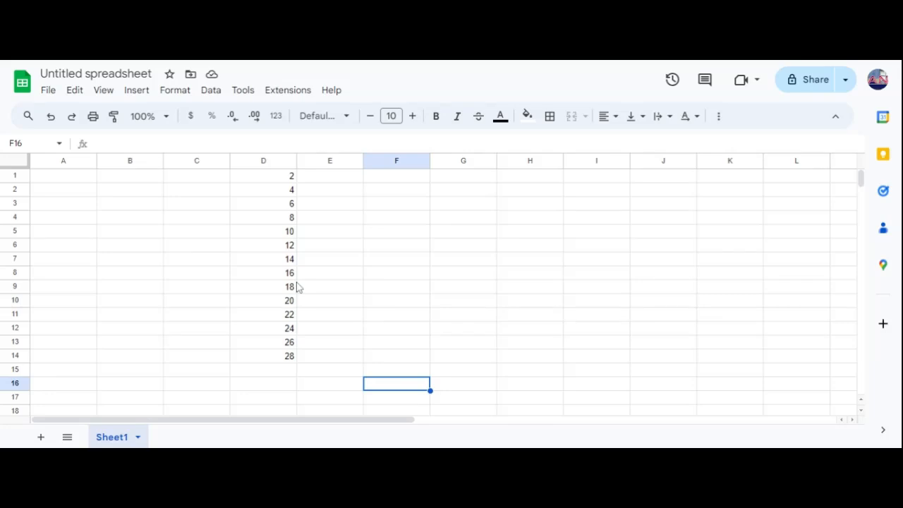
click(701, 201)
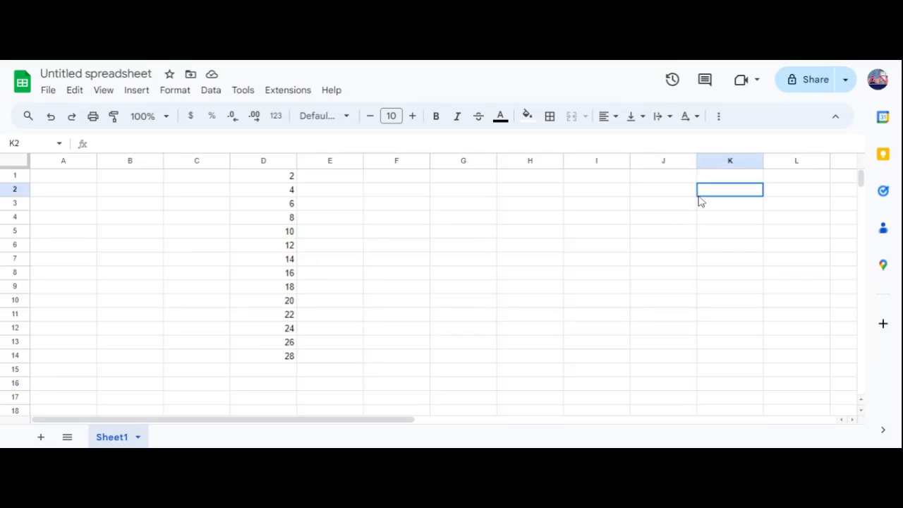
click(582, 181)
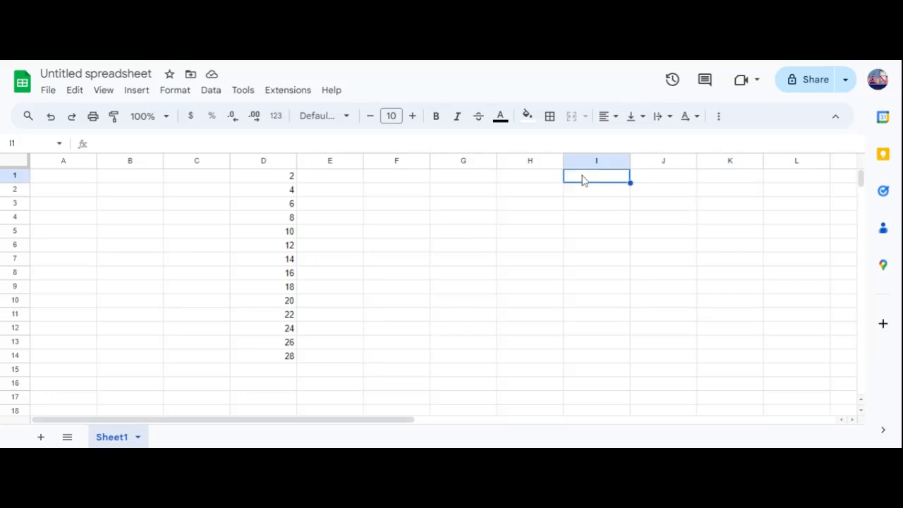
Enter a formula in D15 that adds cells D14 and D13
click(282, 369)
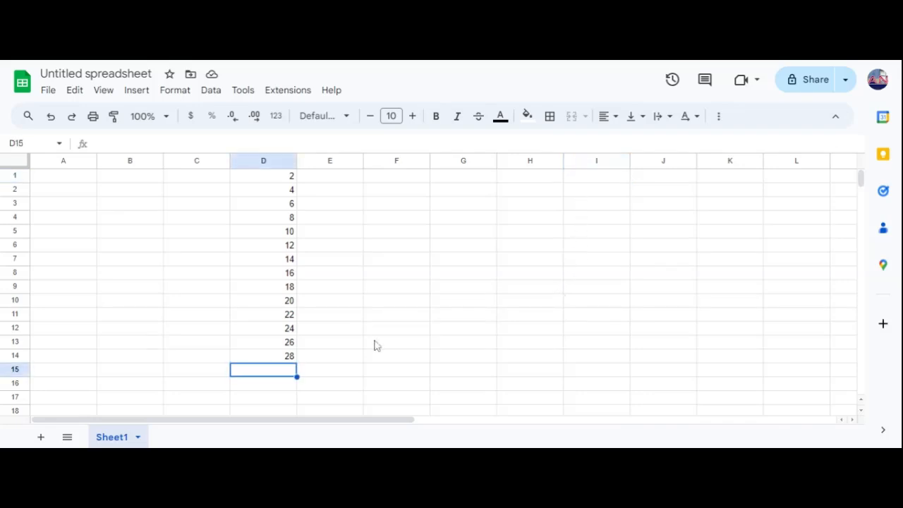
text(=)
click(282, 355)
text(+)
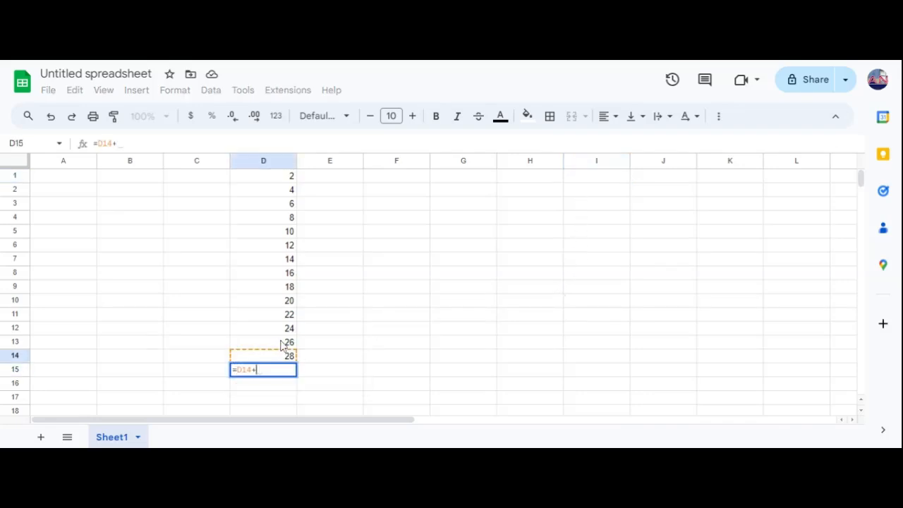
click(282, 343)
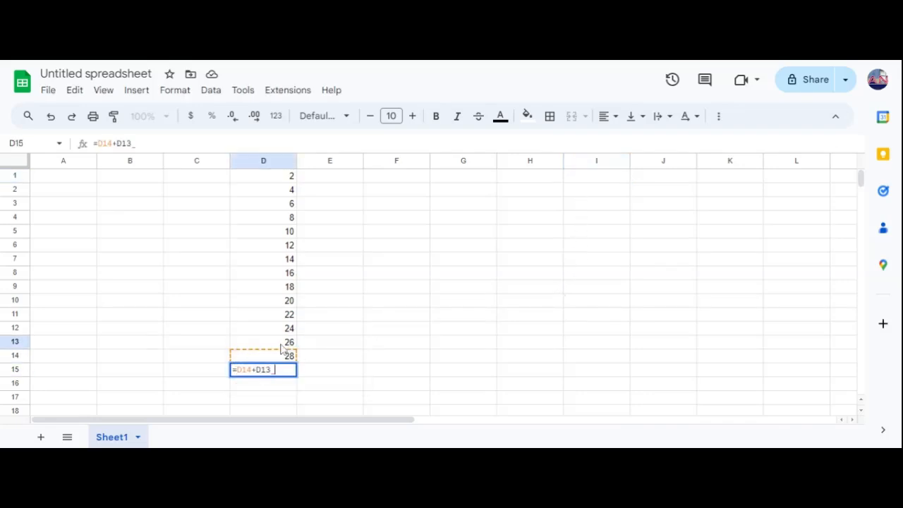
key(BackSpace)
key(Return)
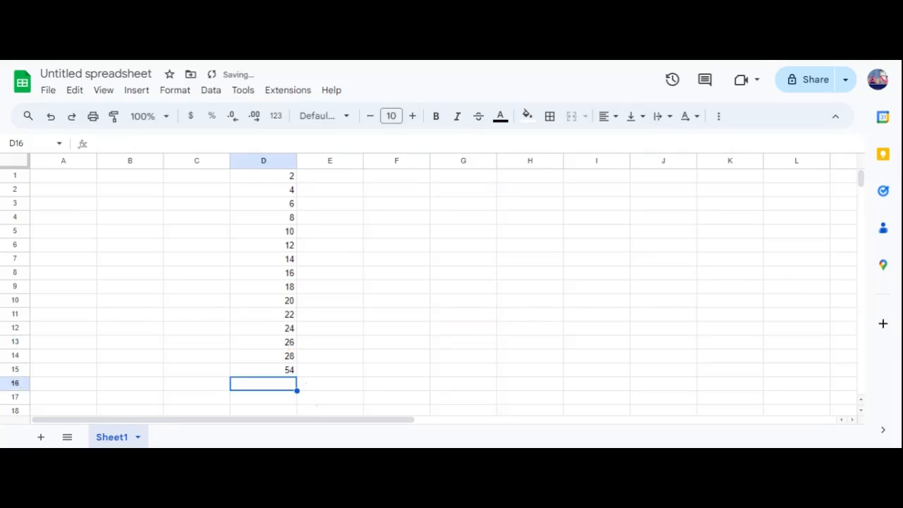
Enter a formula in D16 that subtracts another column D value from D14
text(=)
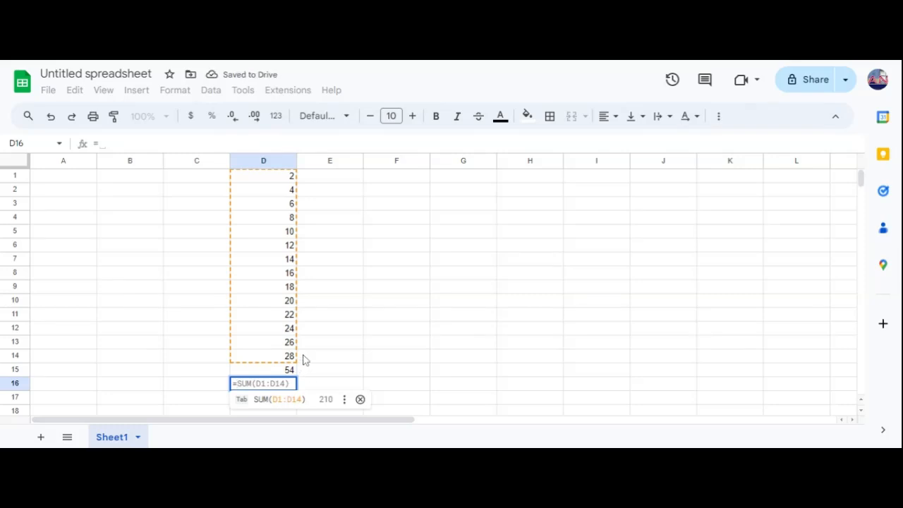
click(292, 357)
text(+)
click(289, 341)
key(Return)
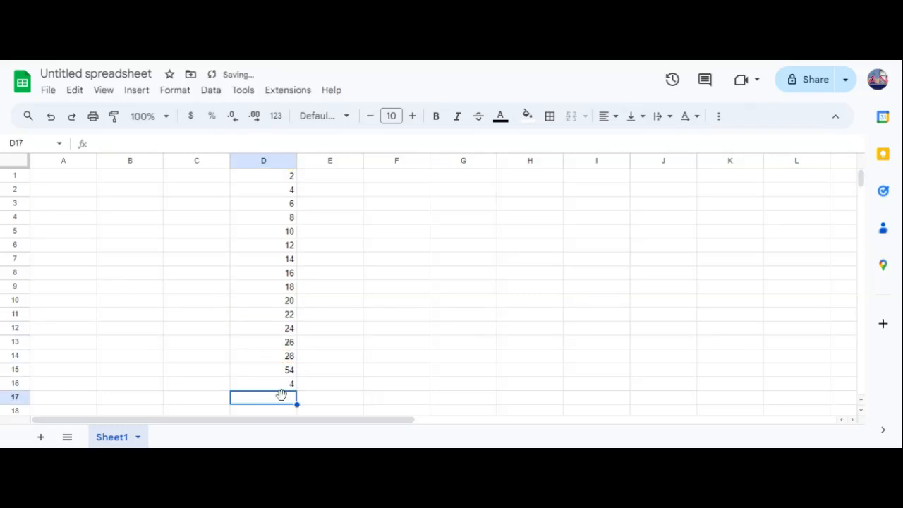
Enter a formula in D17 that divides D15 by D13
text(=D15/)
click(270, 346)
click(340, 381)
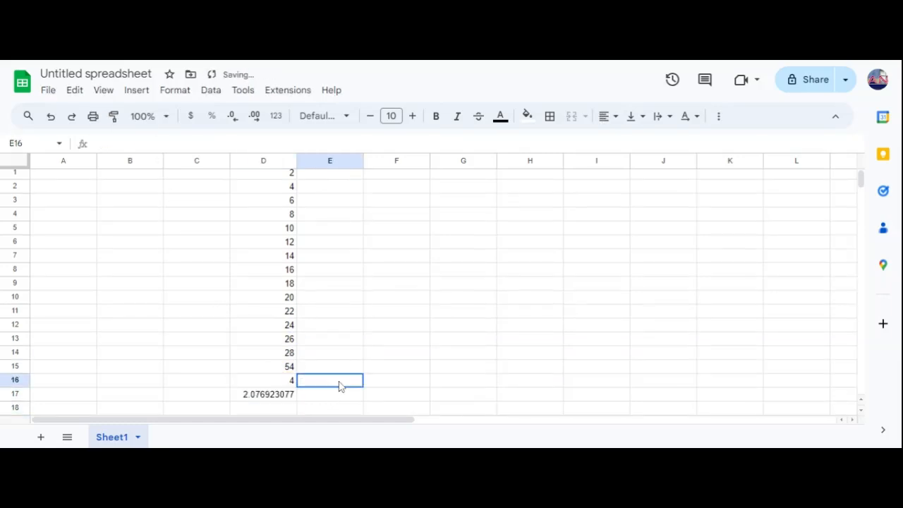
drag(273, 395, 270, 374)
click(393, 370)
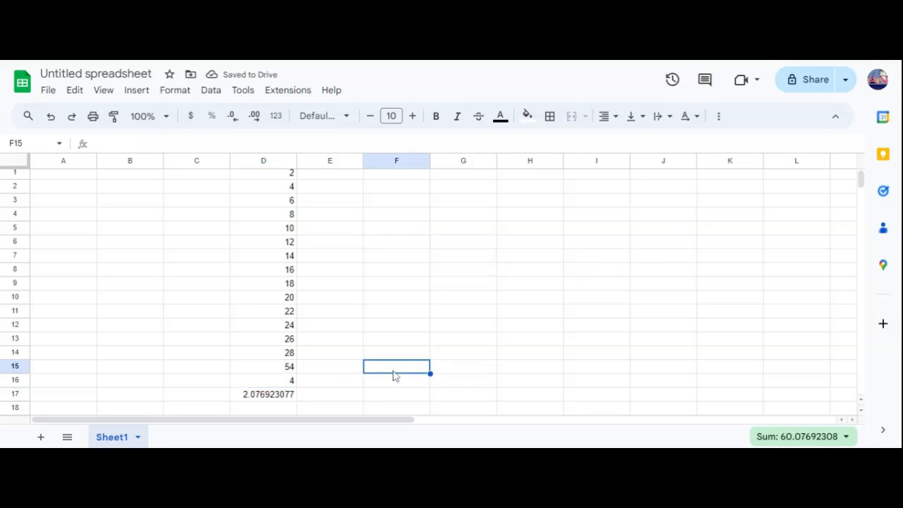
scroll(424, 305, up, 1)
click(513, 275)
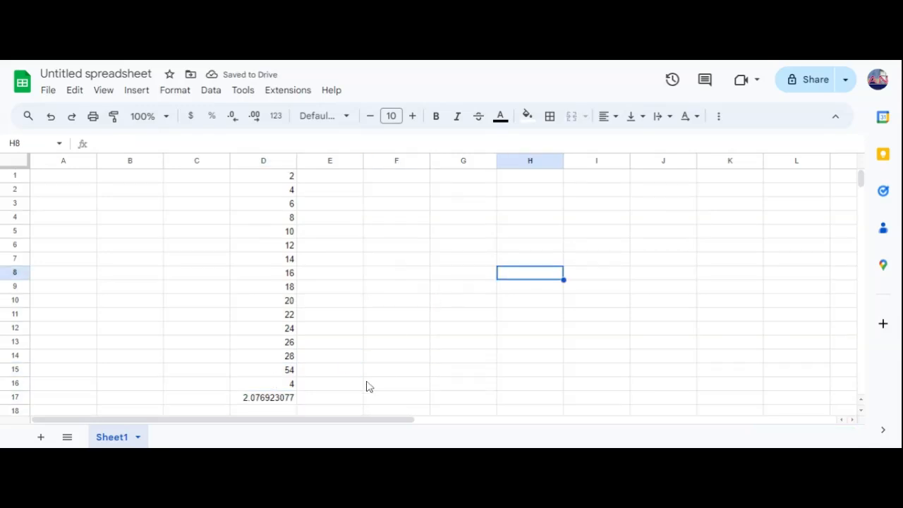
click(403, 234)
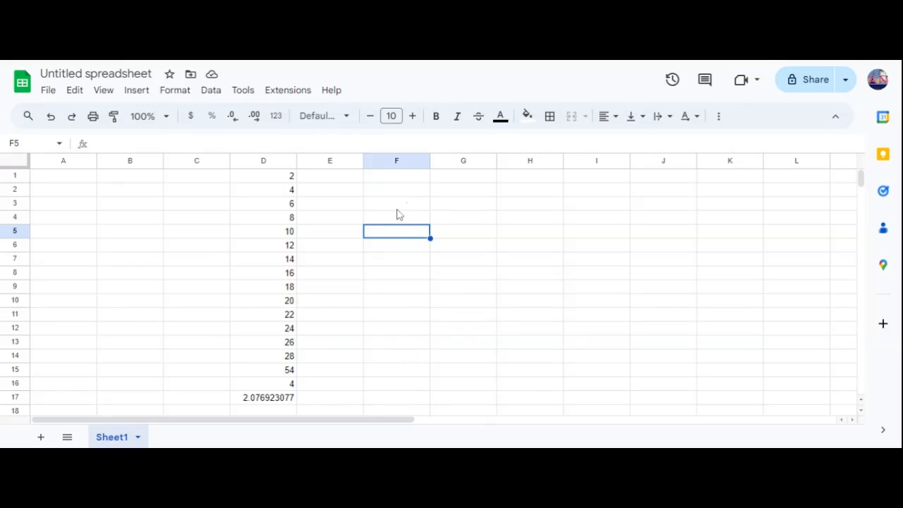
Try a combined formula in F2 that multiplies D1 by D11 and adds the range D3:D8
click(419, 191)
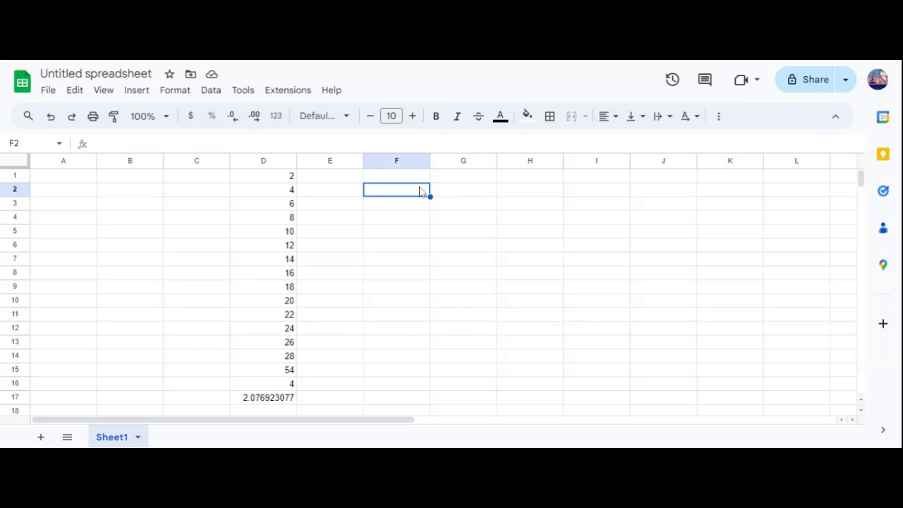
text(=)
click(259, 180)
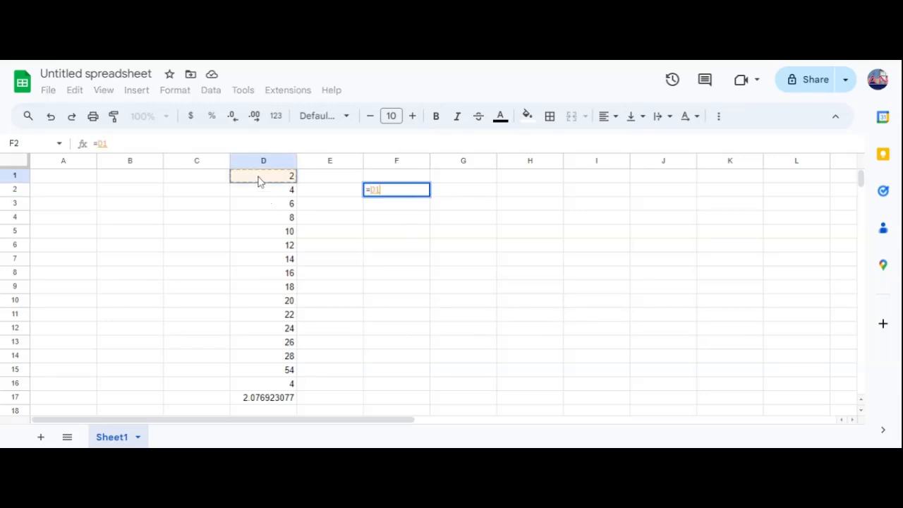
drag(109, 144, 98, 145)
click(112, 144)
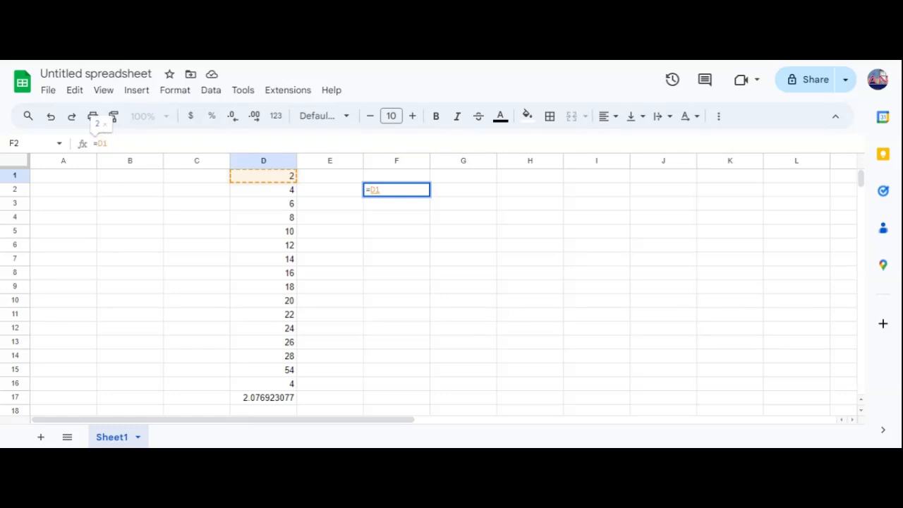
text(*)
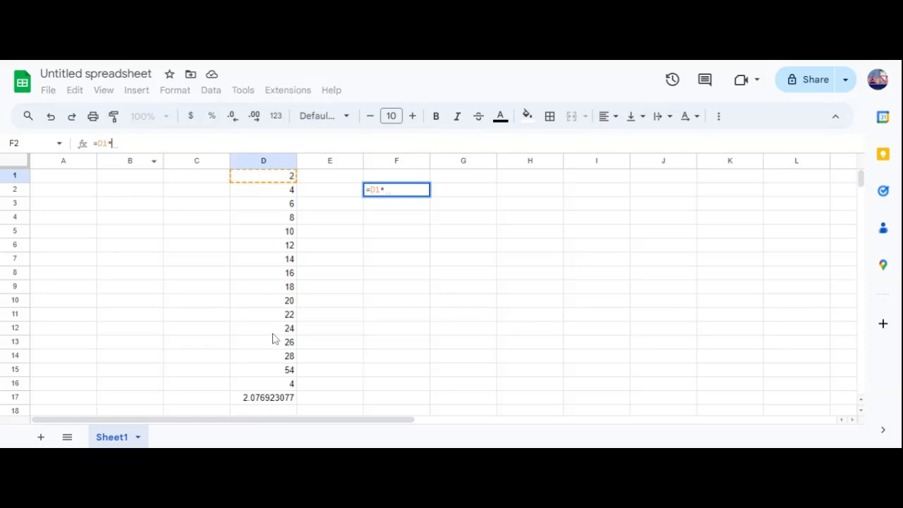
click(287, 318)
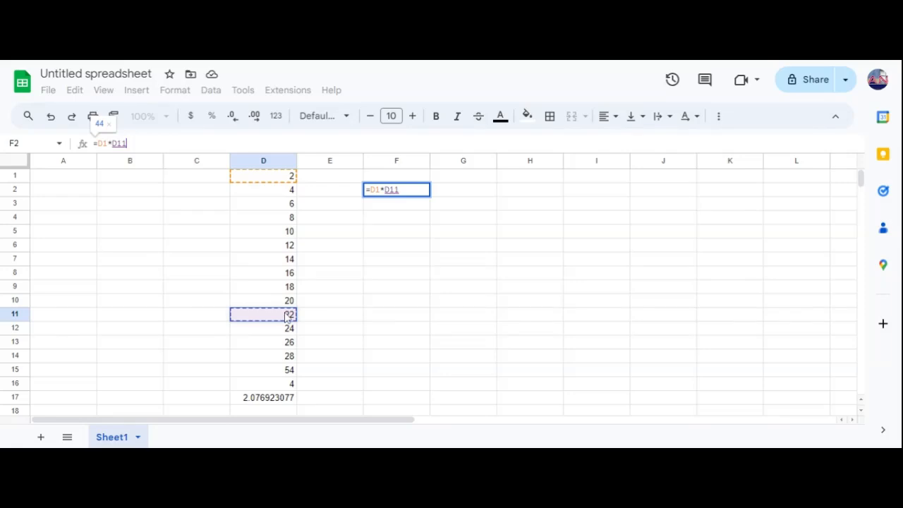
text(+)
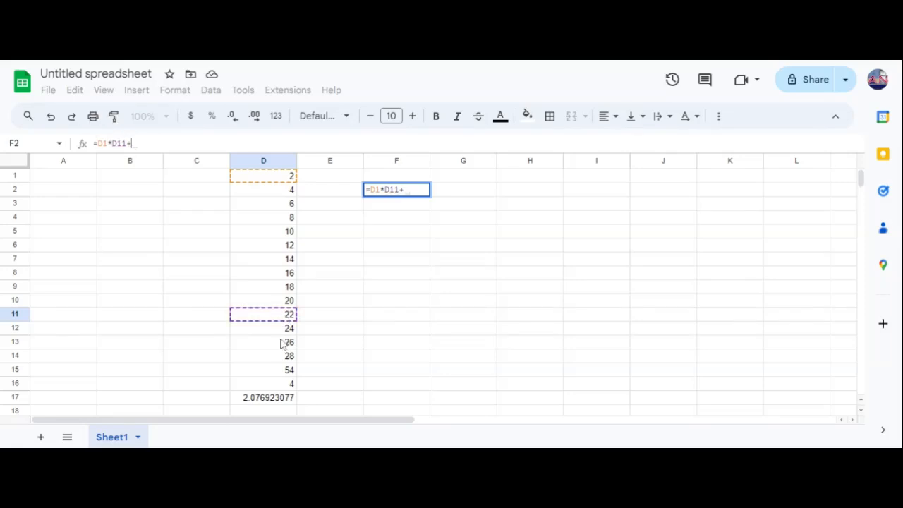
drag(288, 203, 280, 283)
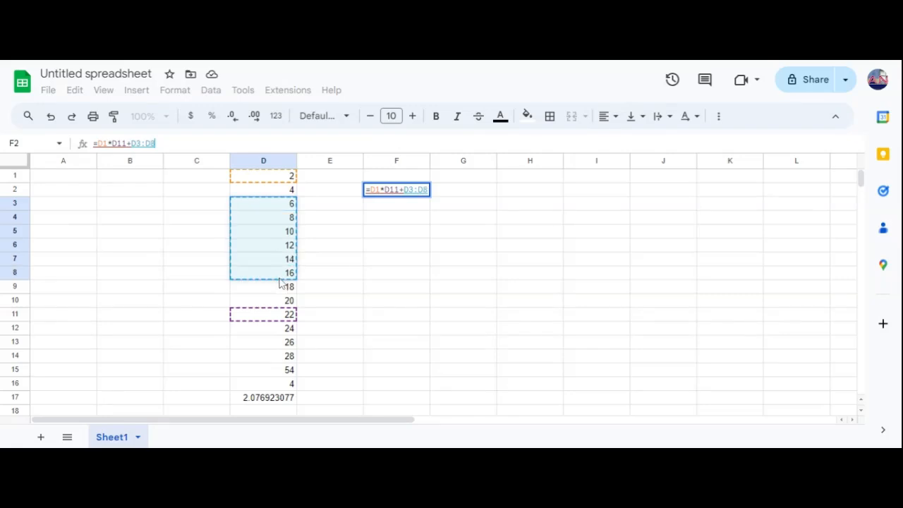
key(Return)
Try to reduce the F2 formula to D1 multiplied by the range D3:D8
click(426, 192)
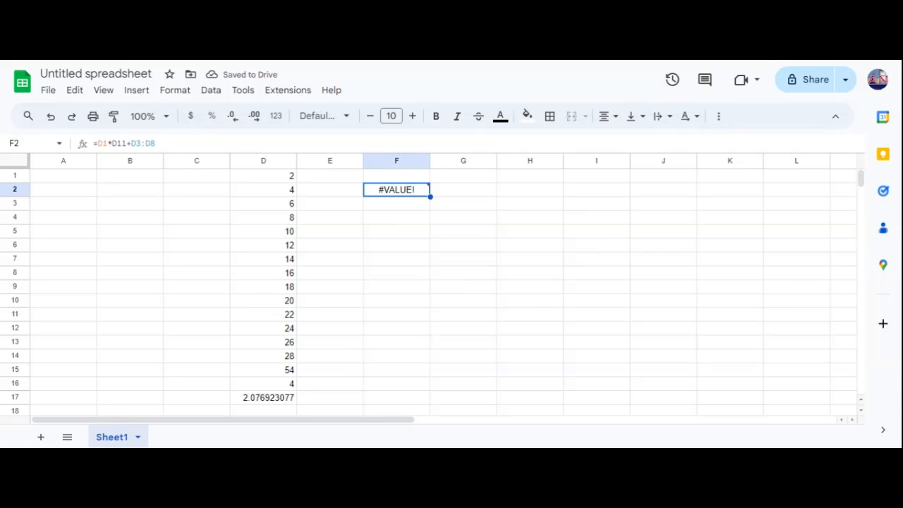
click(131, 143)
key(BackSpace)
key(BackSpace)
key(BackSpace)
key(BackSpace)
key(BackSpace)
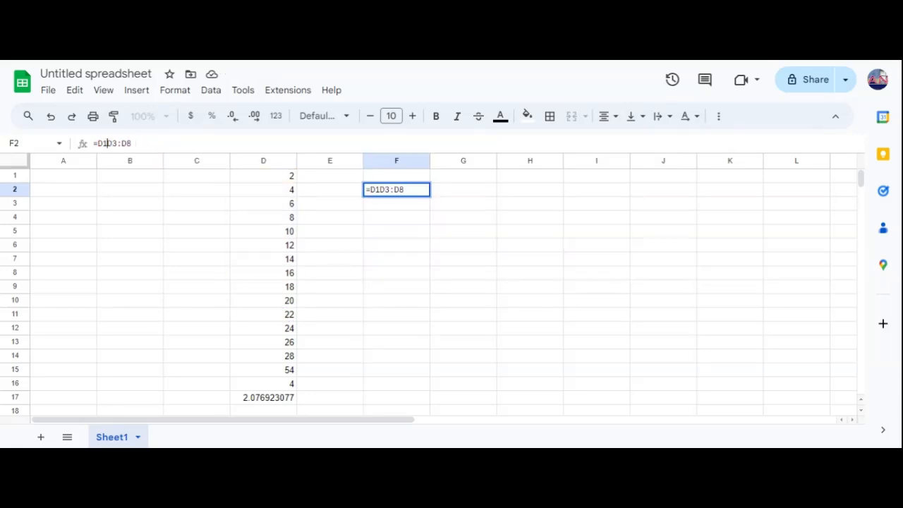
text(*)
key(Return)
Change the F2 formula so that it multiplies D1 by the single cell D9
key(Up)
click(137, 144)
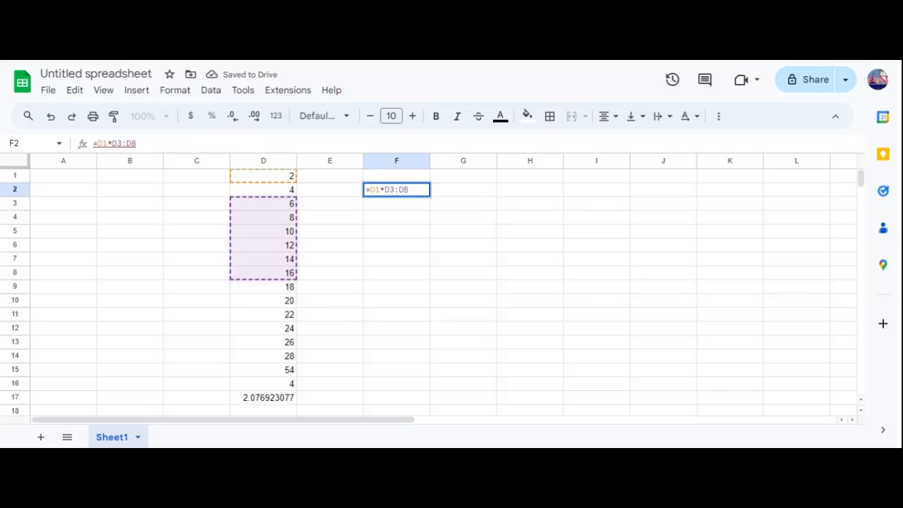
key(BackSpace)
key(BackSpace)
key(BackSpace)
key(BackSpace)
key(BackSpace)
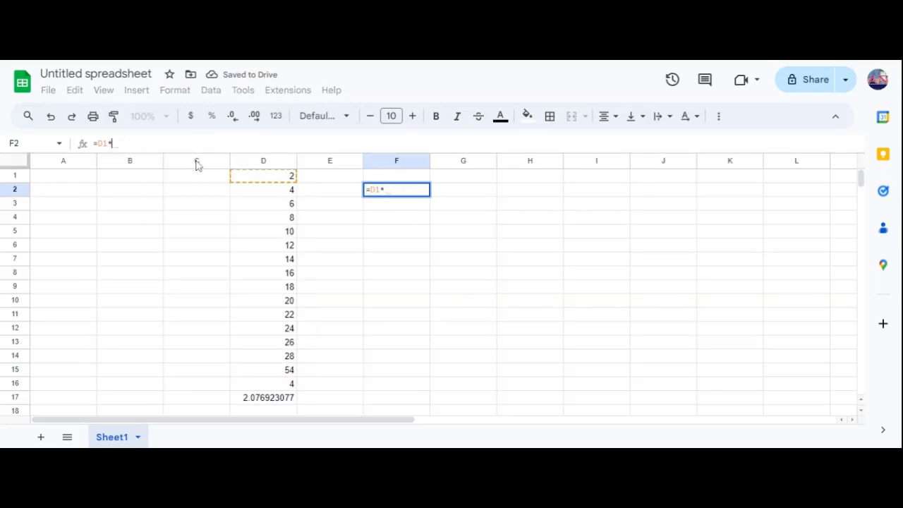
click(281, 260)
click(276, 288)
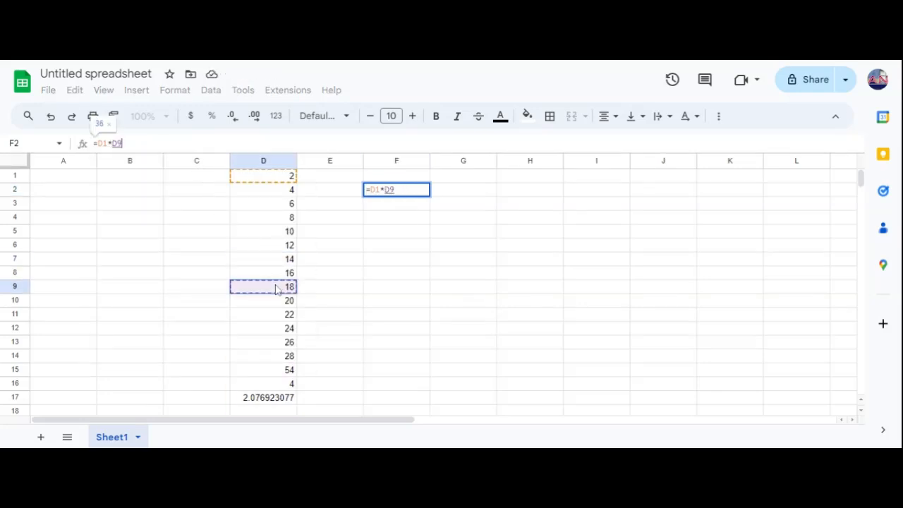
key(Return)
Try a formula in F3 that refers directly to the range D4:D7
text(=)
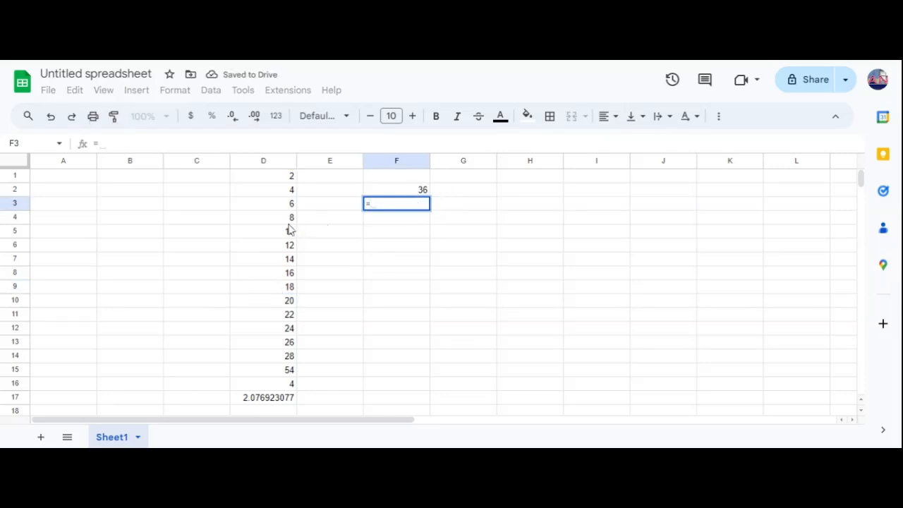
drag(287, 218, 279, 266)
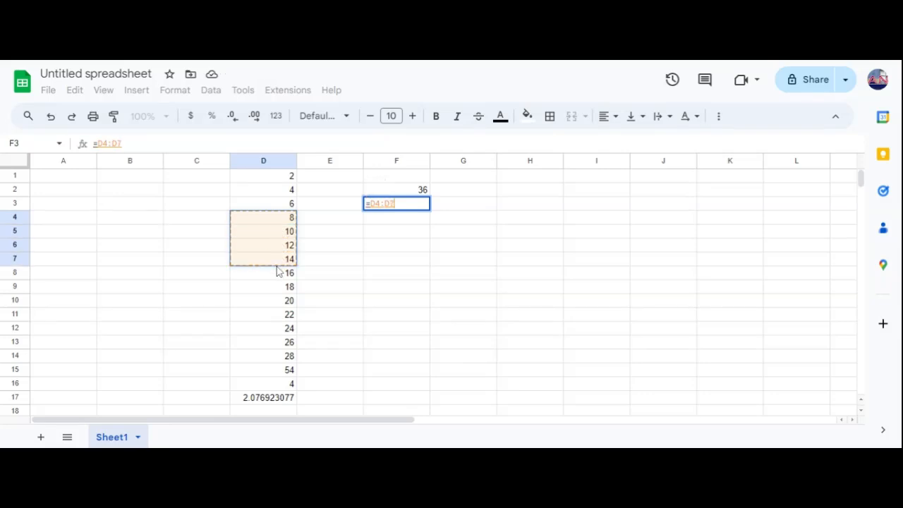
key(Return)
Replace the formula in F3 with a SUM of the range D1:D8
click(410, 206)
key(Return)
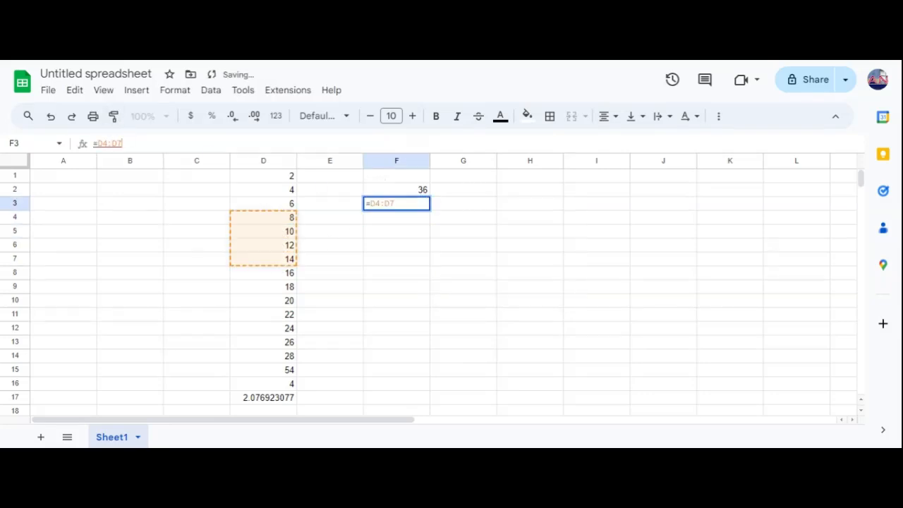
key(BackSpace)
key(BackSpace)
key(BackSpace)
key(BackSpace)
key(BackSpace)
text(sum()
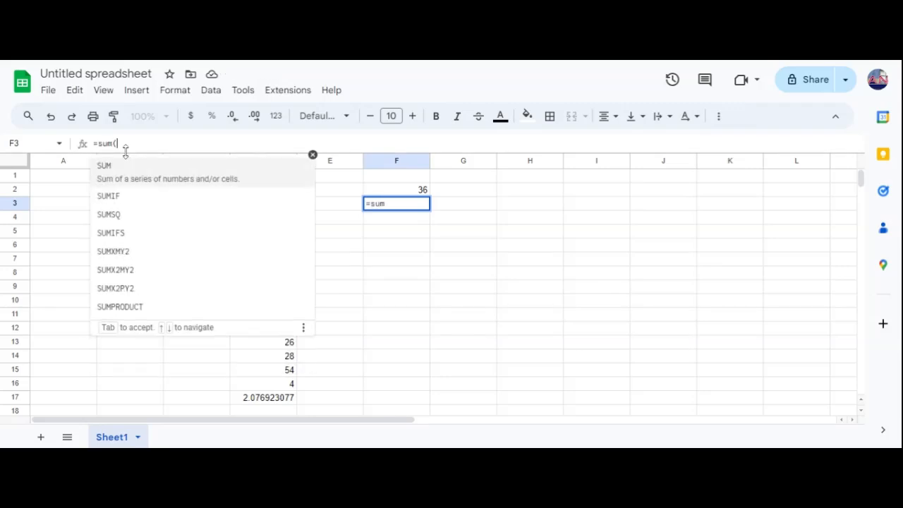
drag(289, 176, 282, 279)
key(Return)
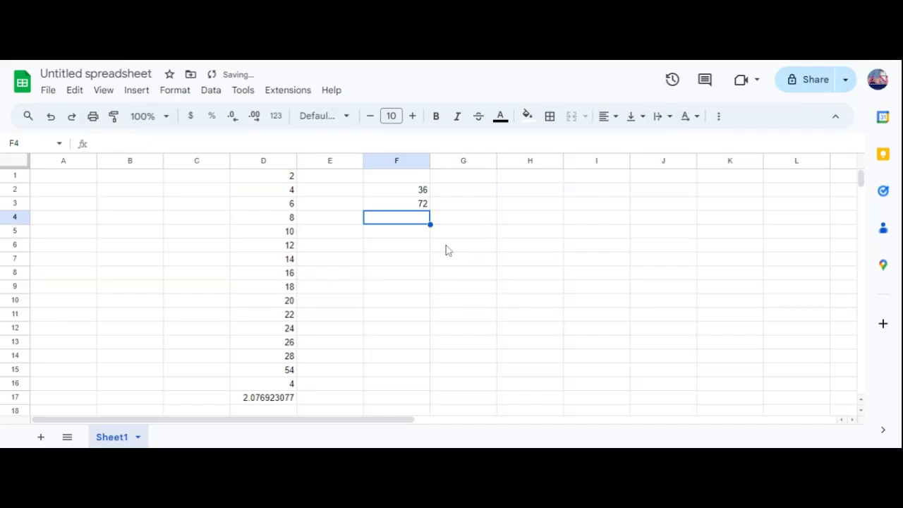
Insert the built-in SUM function in H7 and apply it to the range D7:D14
click(388, 301)
click(506, 263)
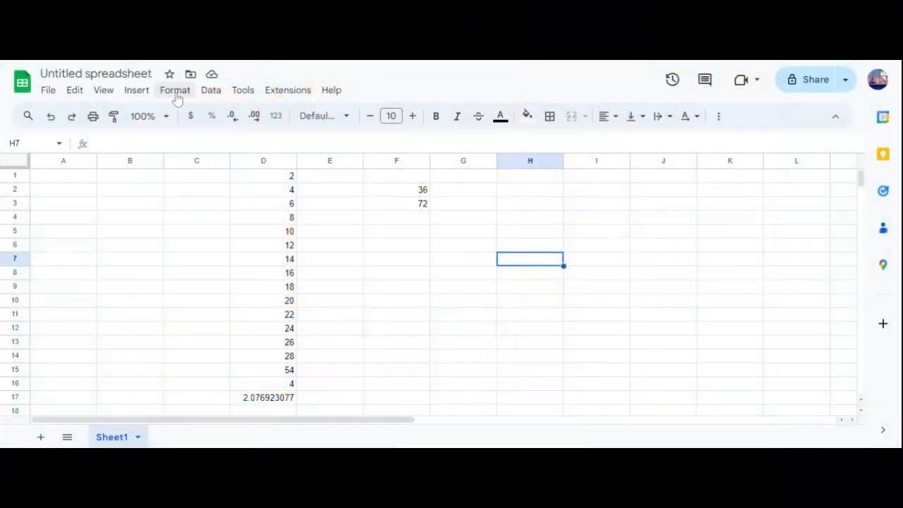
click(137, 90)
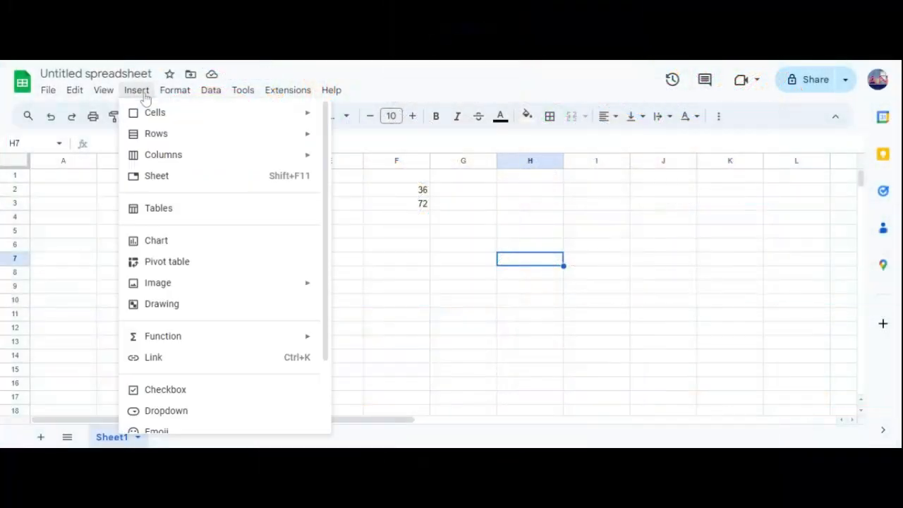
mouse_move(251, 341)
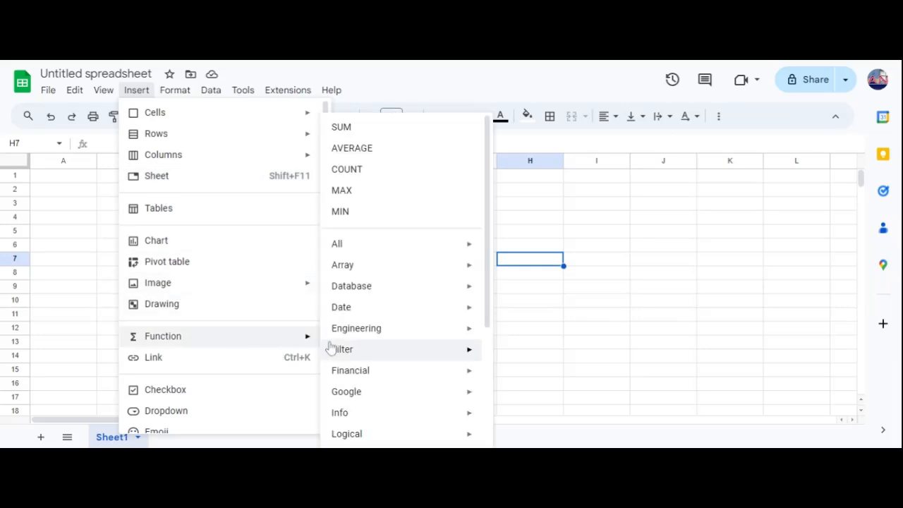
click(370, 133)
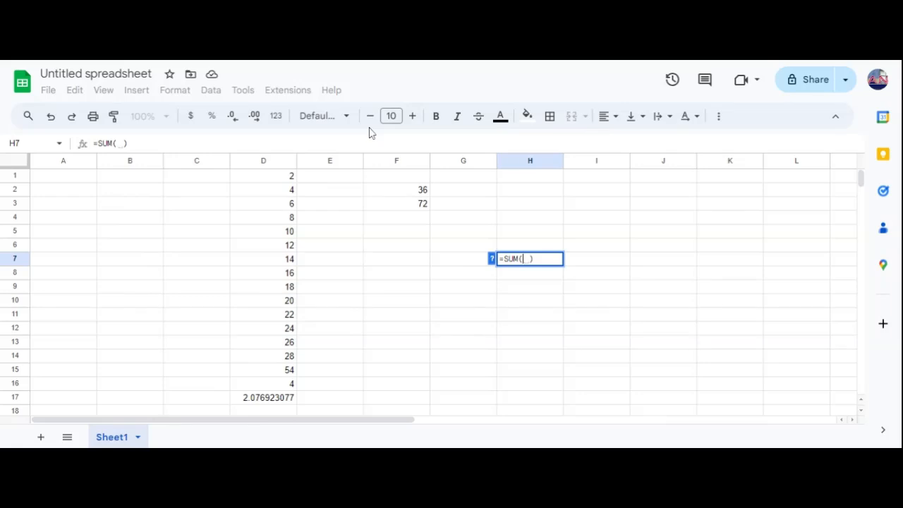
drag(294, 356, 288, 258)
key(Return)
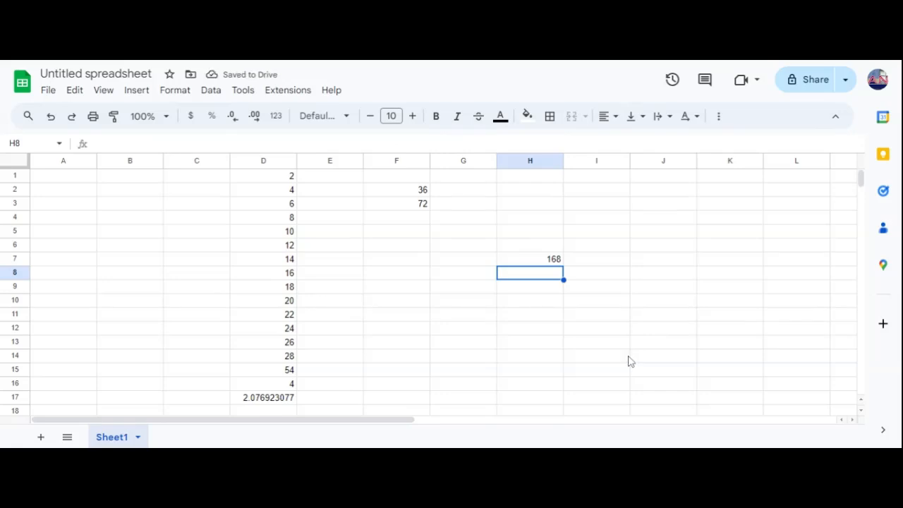
Insert the built-in AVERAGE function in H8 and apply it to the range D1:D12
click(137, 90)
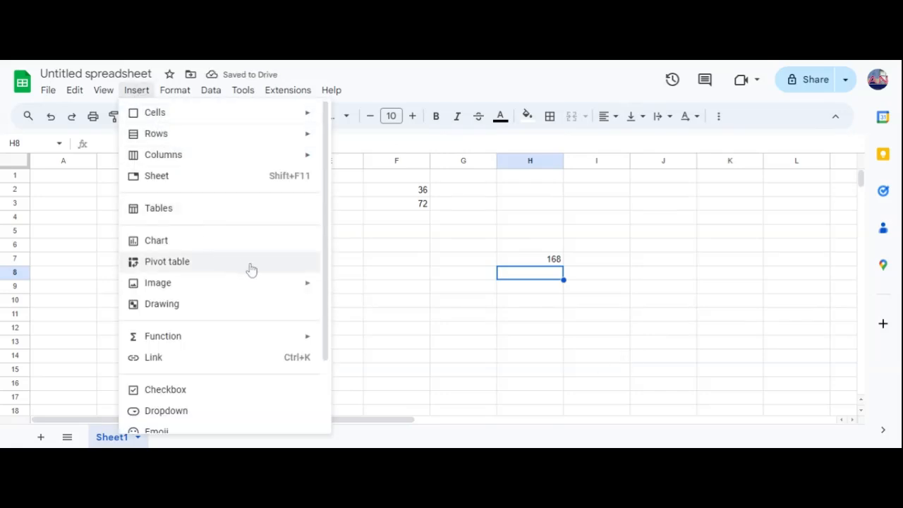
mouse_move(287, 336)
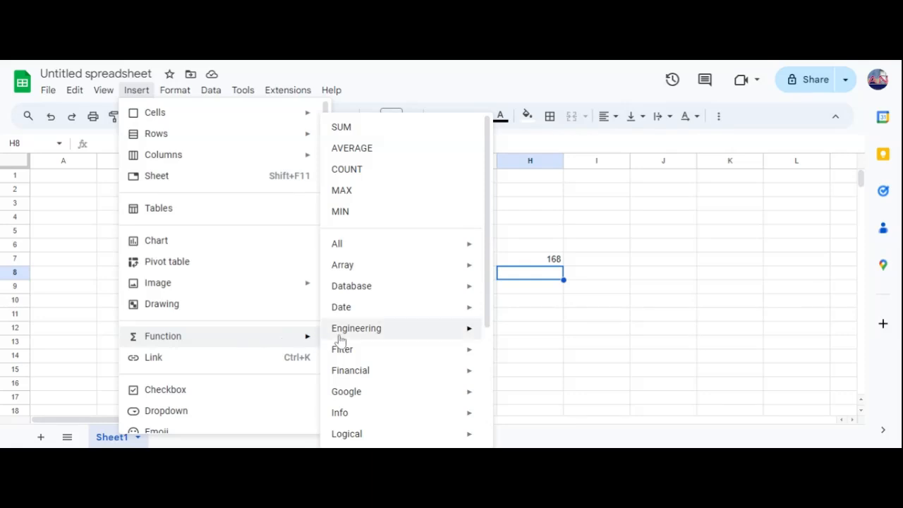
click(353, 150)
click(281, 180)
drag(281, 182, 285, 330)
key(Return)
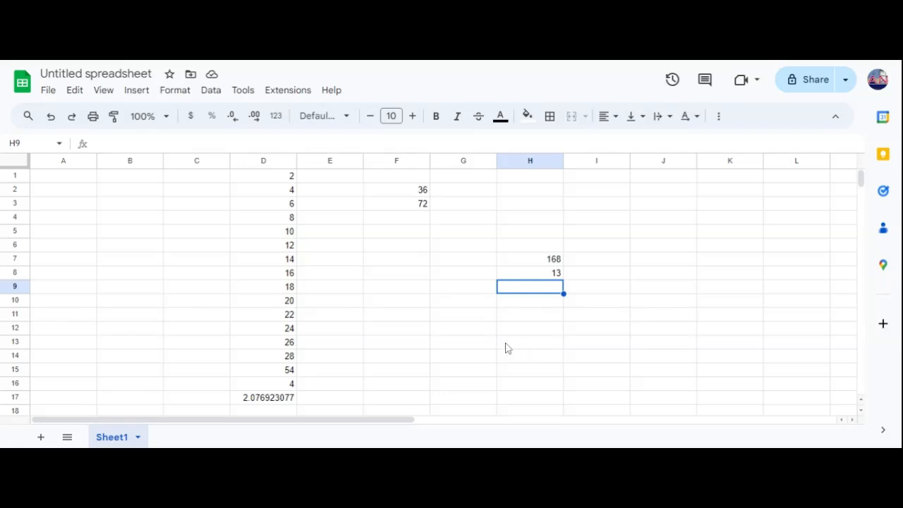
Insert the built-in COUNT function in H9 and apply it to the range D1:D17
click(174, 99)
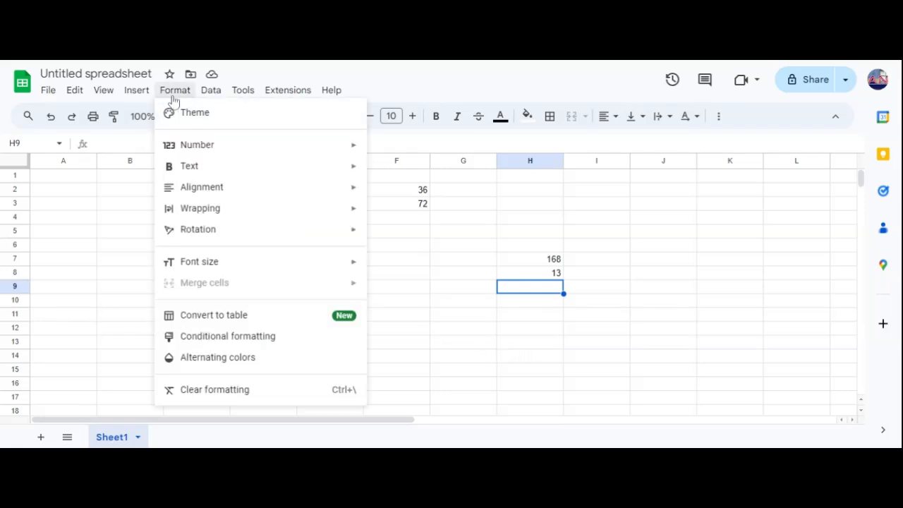
click(173, 95)
click(140, 95)
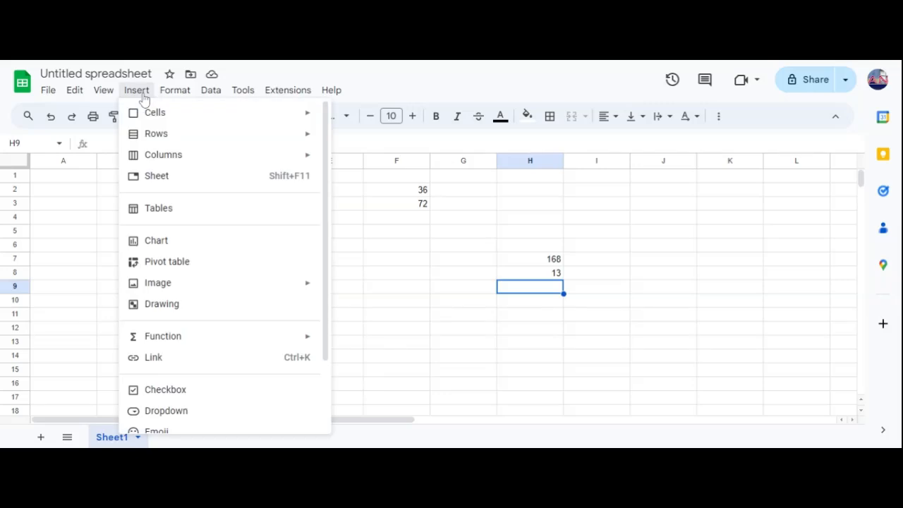
mouse_move(291, 341)
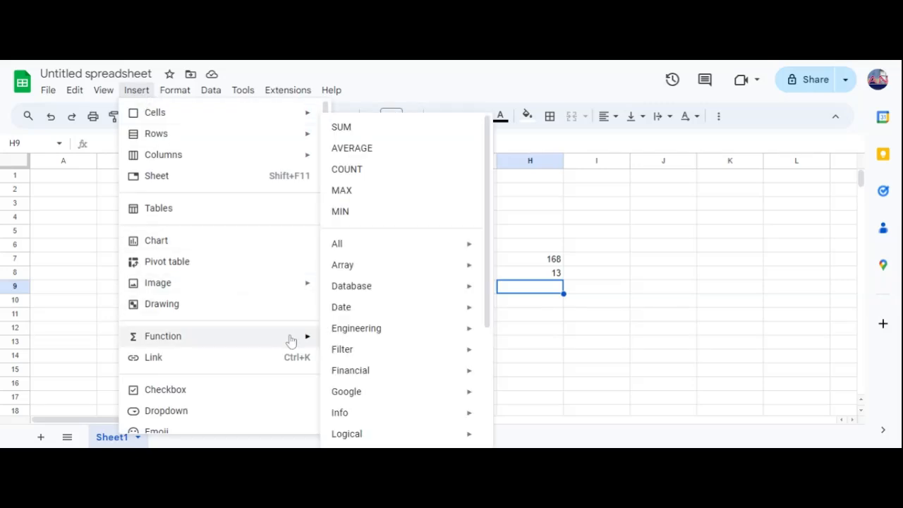
click(367, 172)
drag(259, 176, 283, 203)
drag(291, 290, 294, 399)
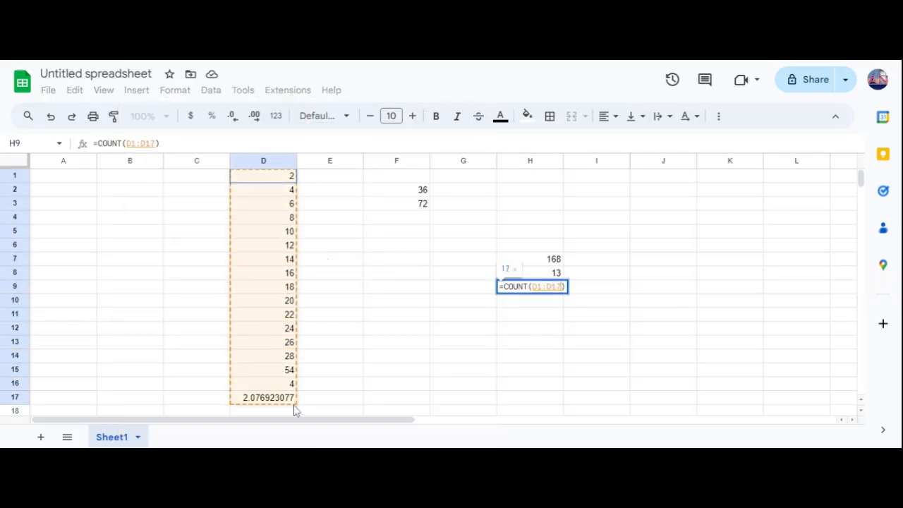
key(Return)
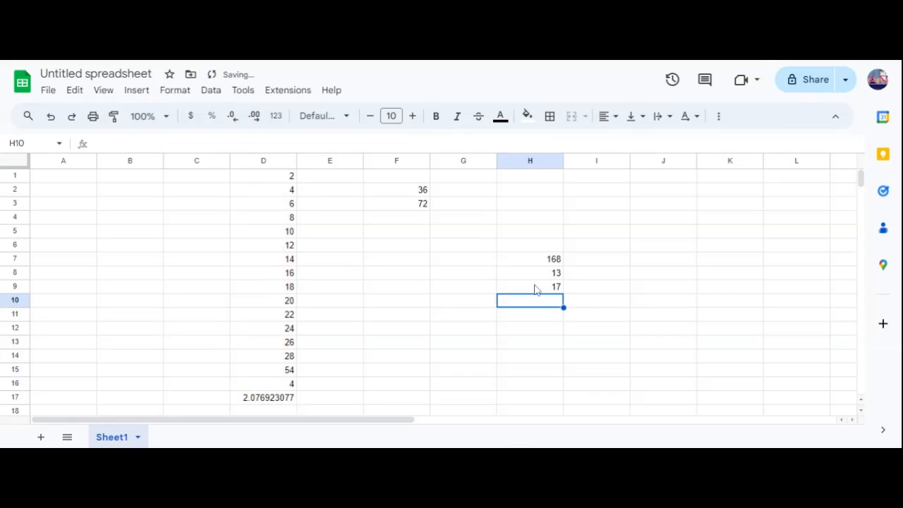
drag(296, 396, 276, 185)
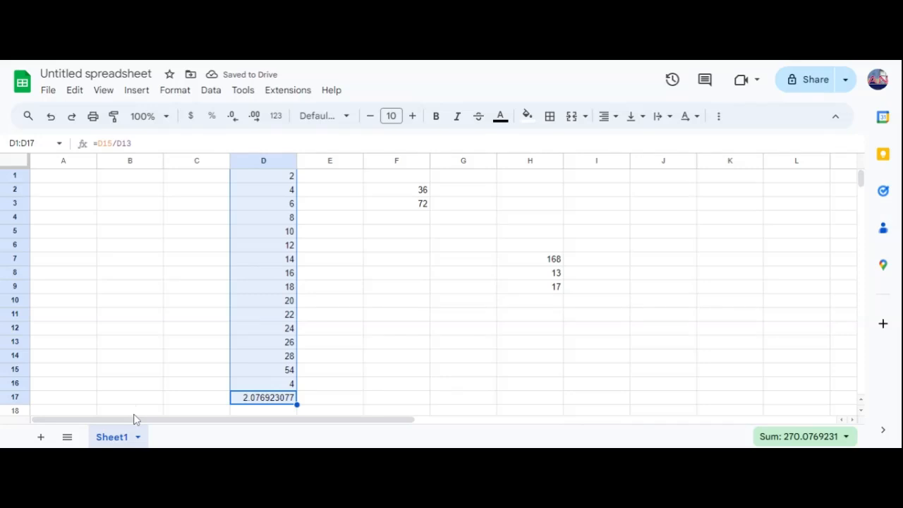
click(526, 355)
click(468, 318)
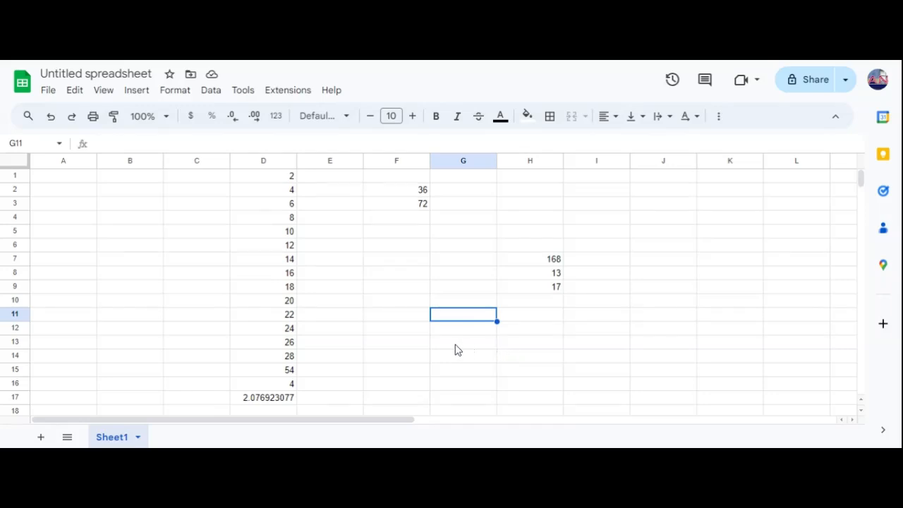
Start a SUMIFS formula in F11 with D1:D17 as its sum range
click(393, 324)
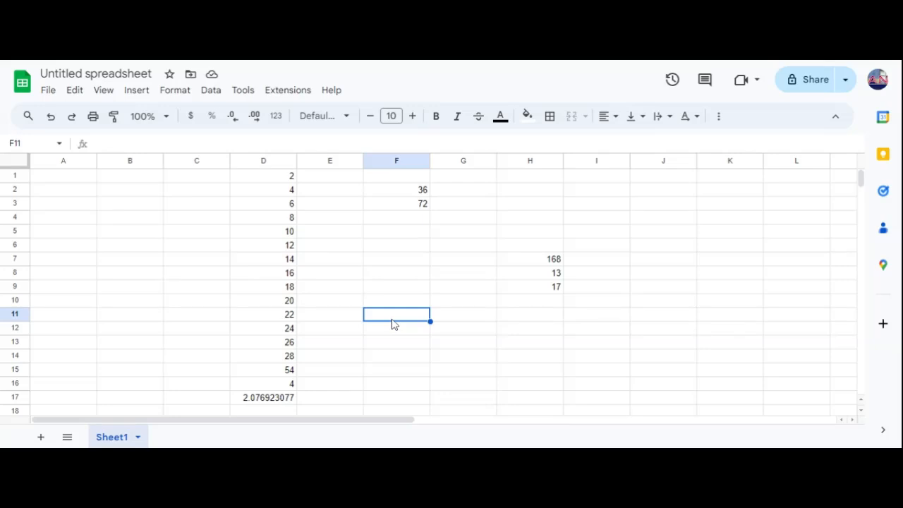
text(=)
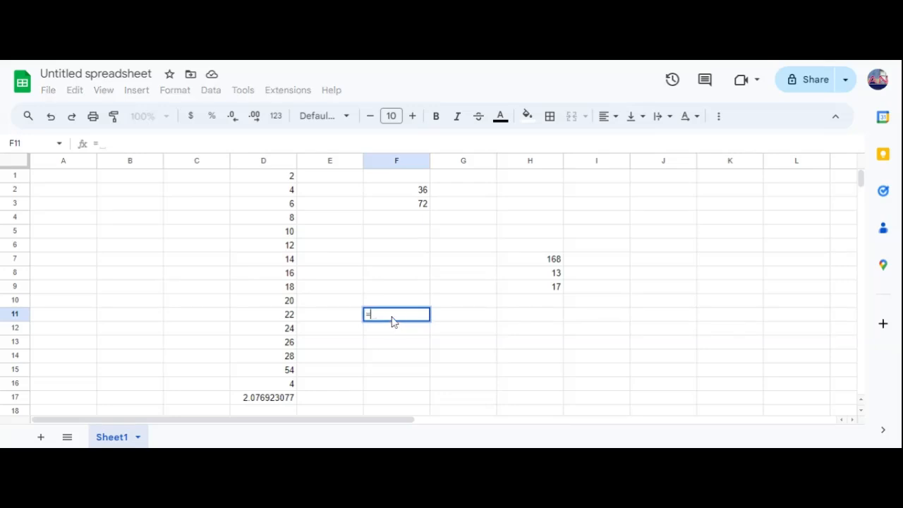
text(sumif)
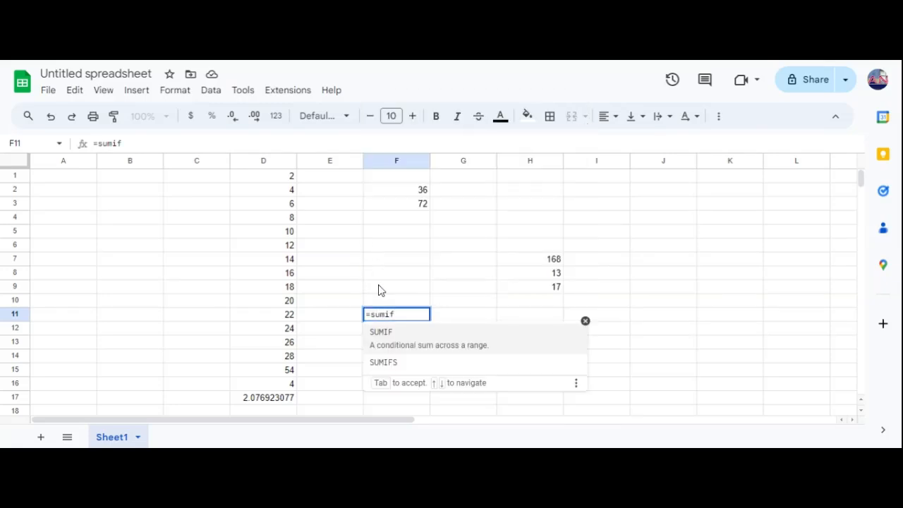
click(381, 362)
drag(285, 182, 276, 403)
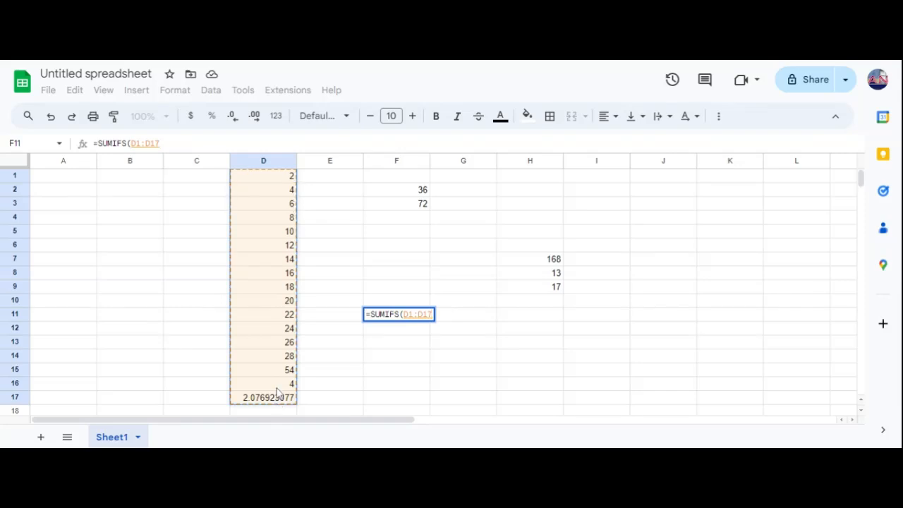
text(,)
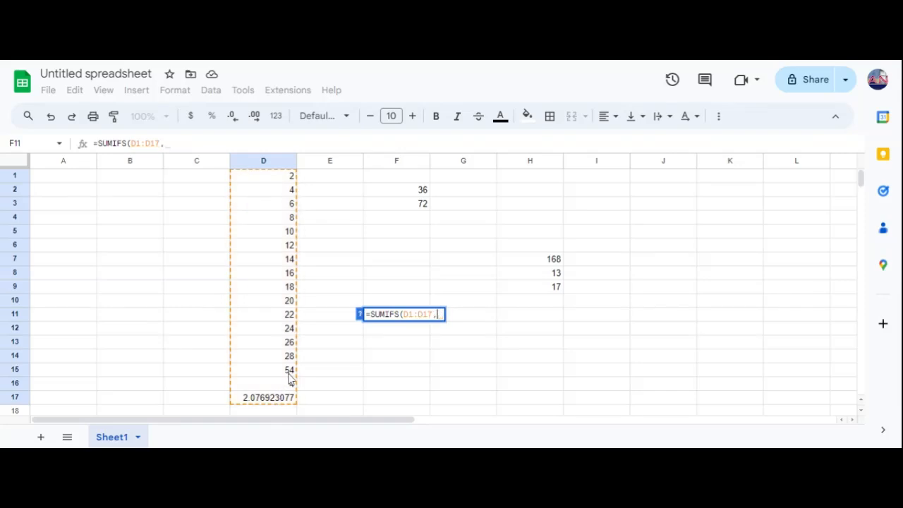